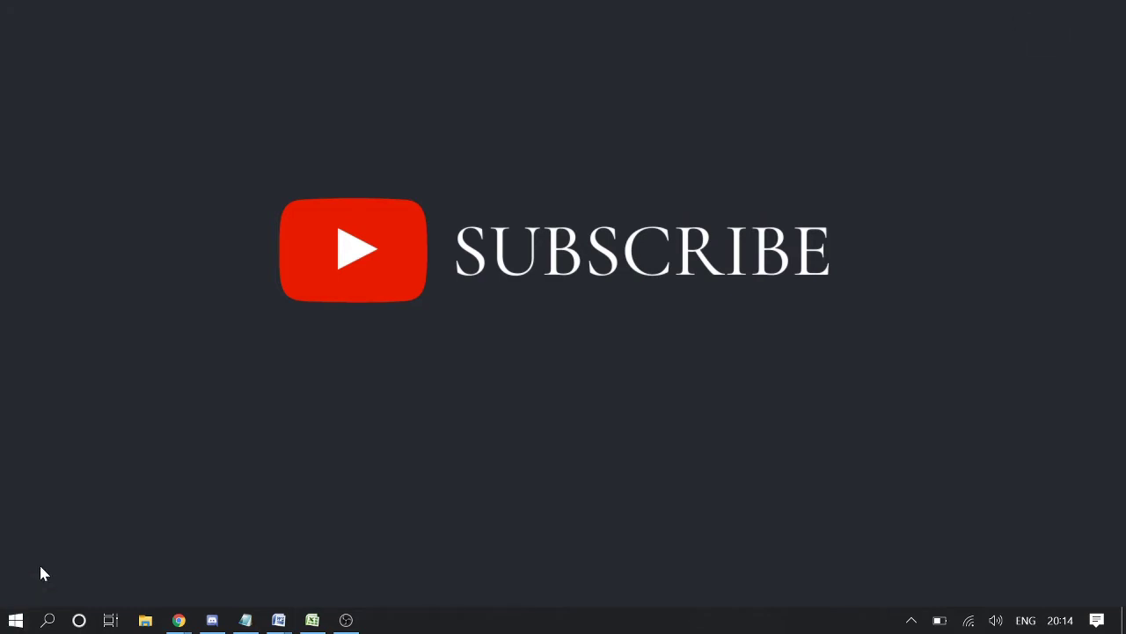
- Switch to Discord and turn off Streamer Mode in the user settings
{"action": "left_click", "coordinate": [212, 620]}
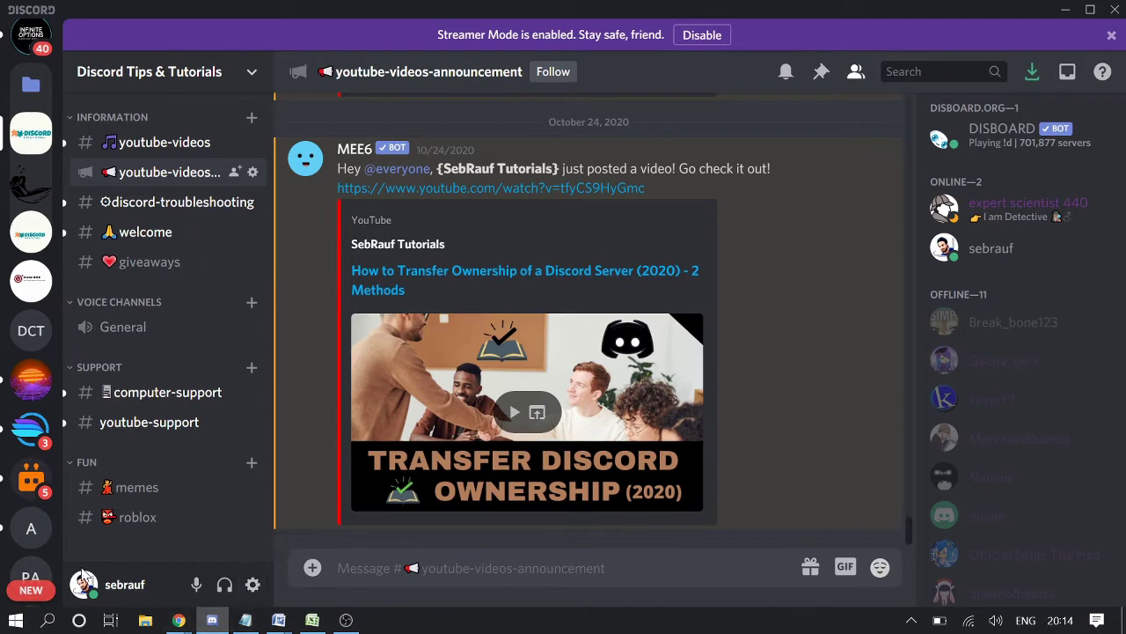
{"action": "left_click", "coordinate": [253, 588]}
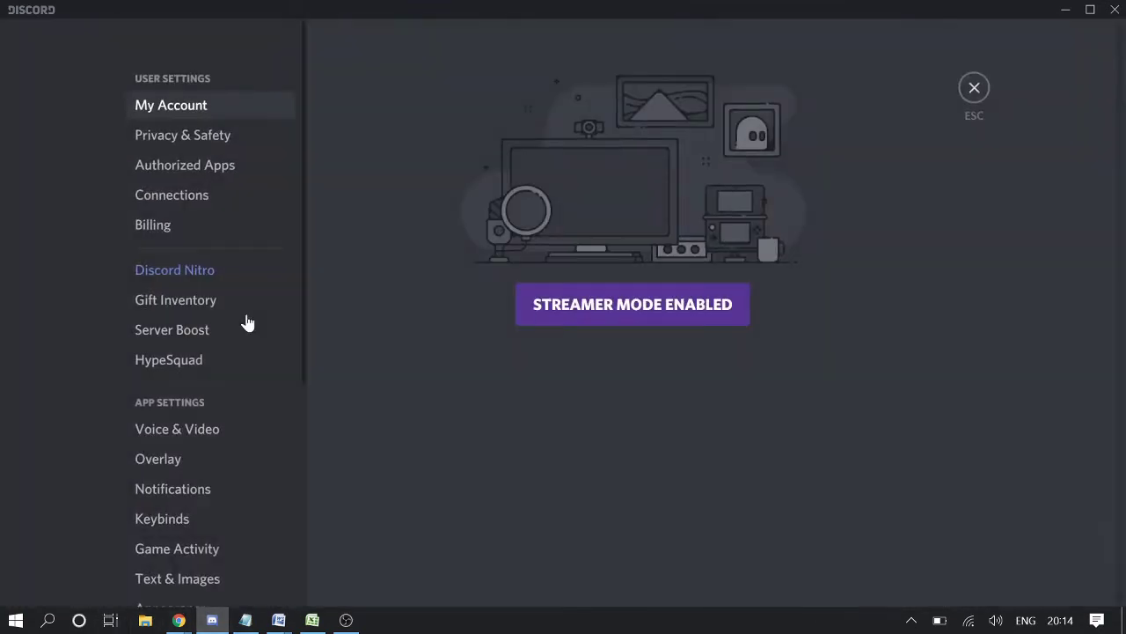
{"action": "scroll", "coordinate": [244, 282], "scroll_direction": "down", "scroll_amount": 5}
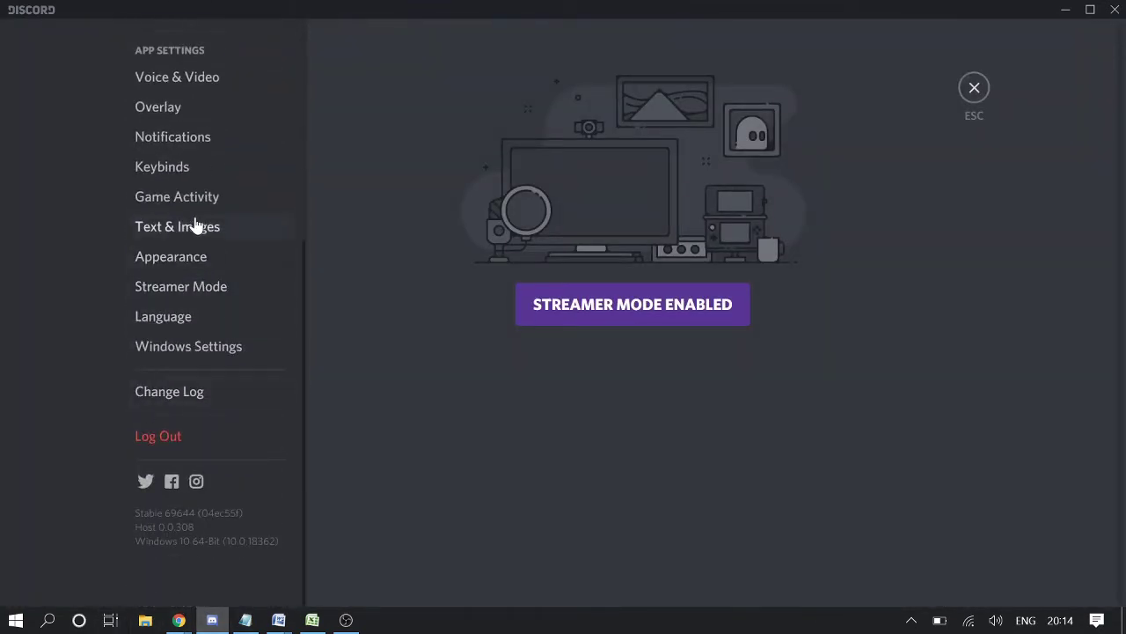
{"action": "left_click", "coordinate": [192, 292]}
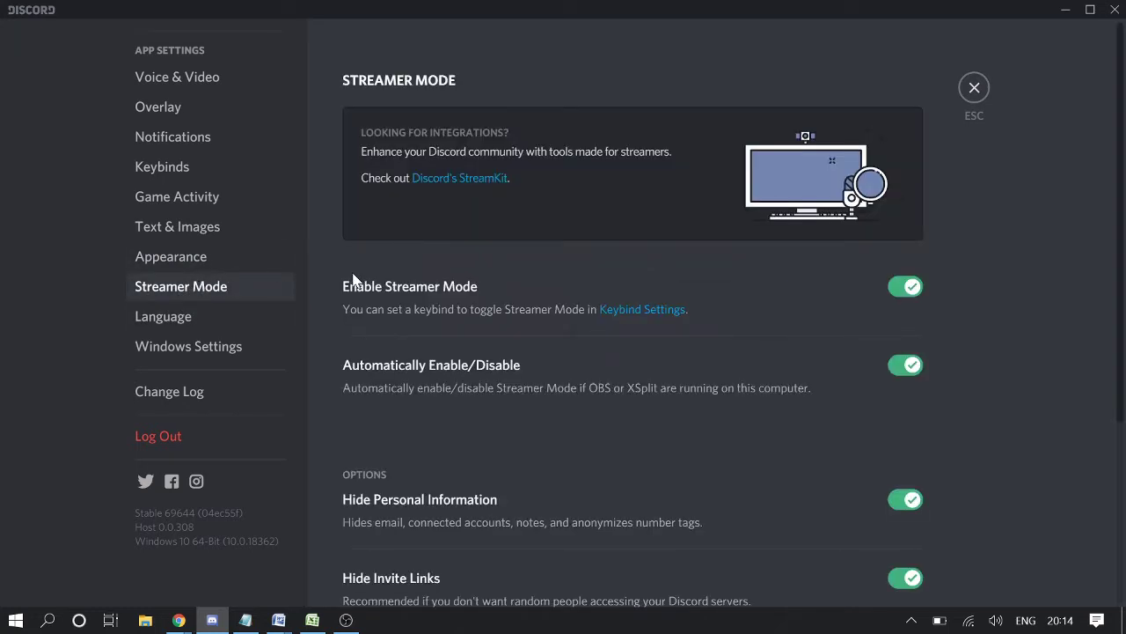
{"action": "left_click", "coordinate": [906, 294]}
- Enable Developer Mode in the advanced Appearance settings and return to the server
{"action": "left_click", "coordinate": [184, 257]}
{"action": "scroll", "coordinate": [542, 316], "scroll_direction": "down", "scroll_amount": 10}
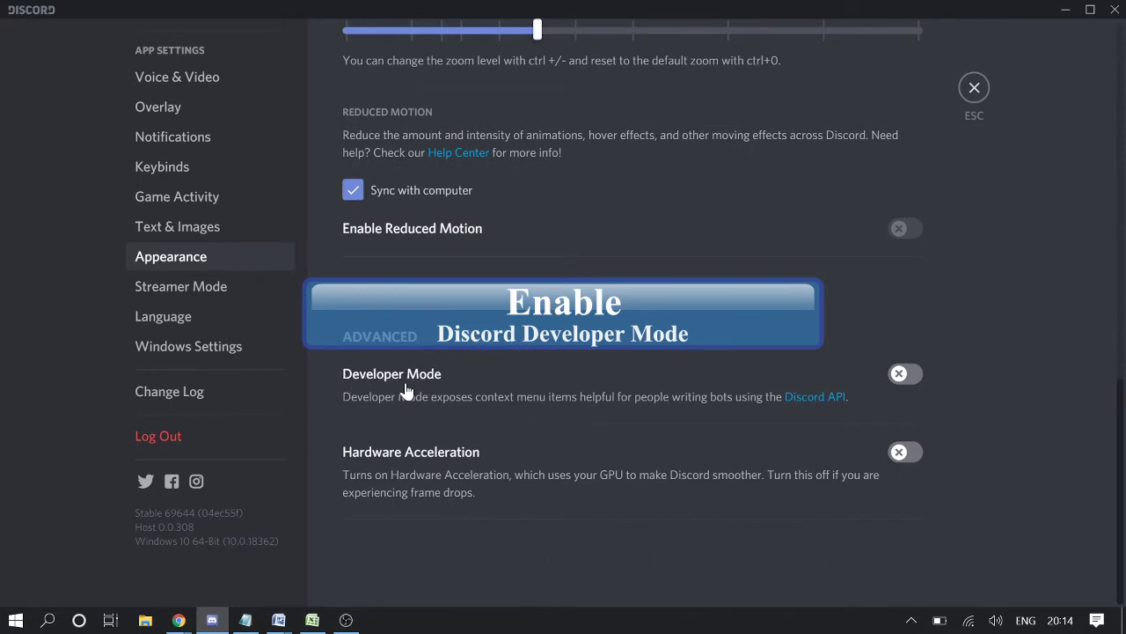
{"action": "left_click", "coordinate": [902, 381]}
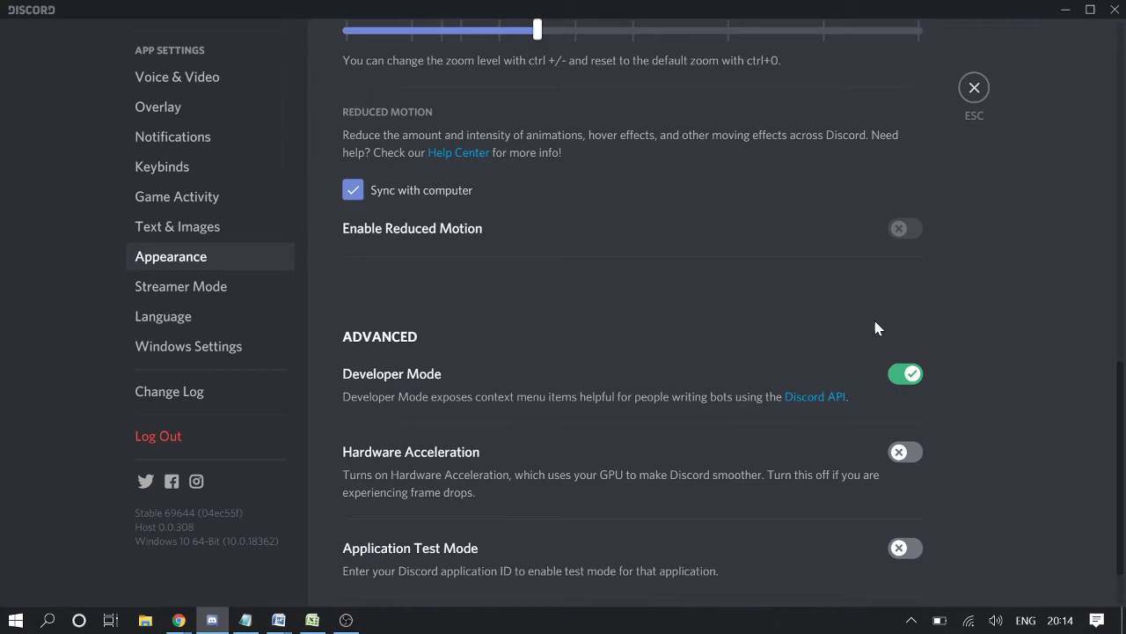
{"action": "left_click", "coordinate": [975, 90]}
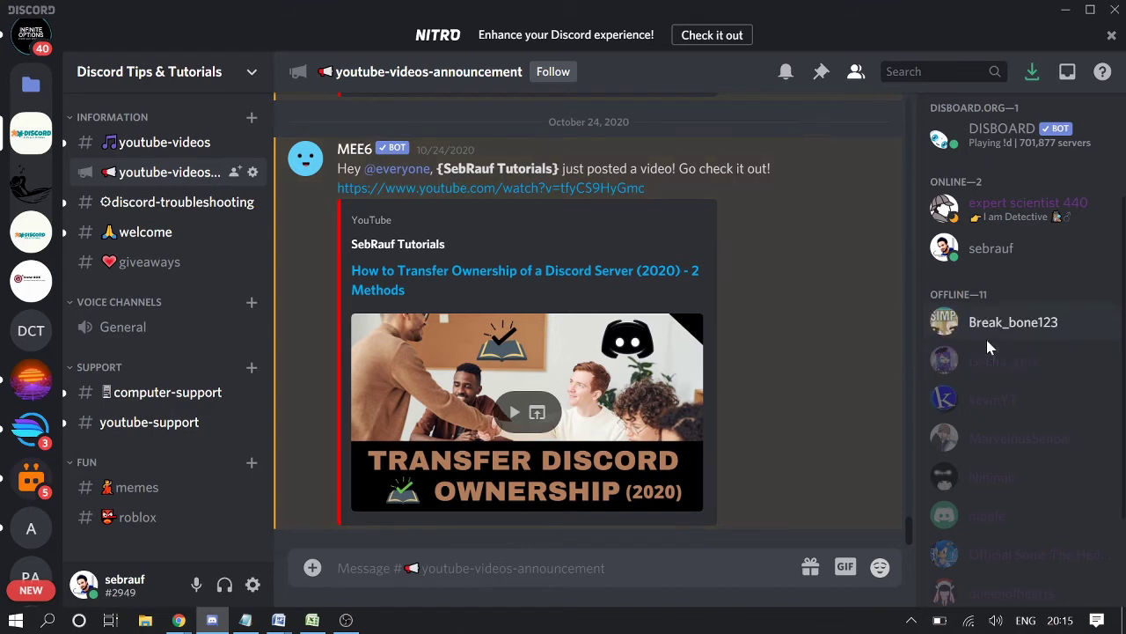
- Copy the user ID of the third offline member in the server's member list and open discord.id in Chrome
{"action": "right_click", "coordinate": [979, 401]}
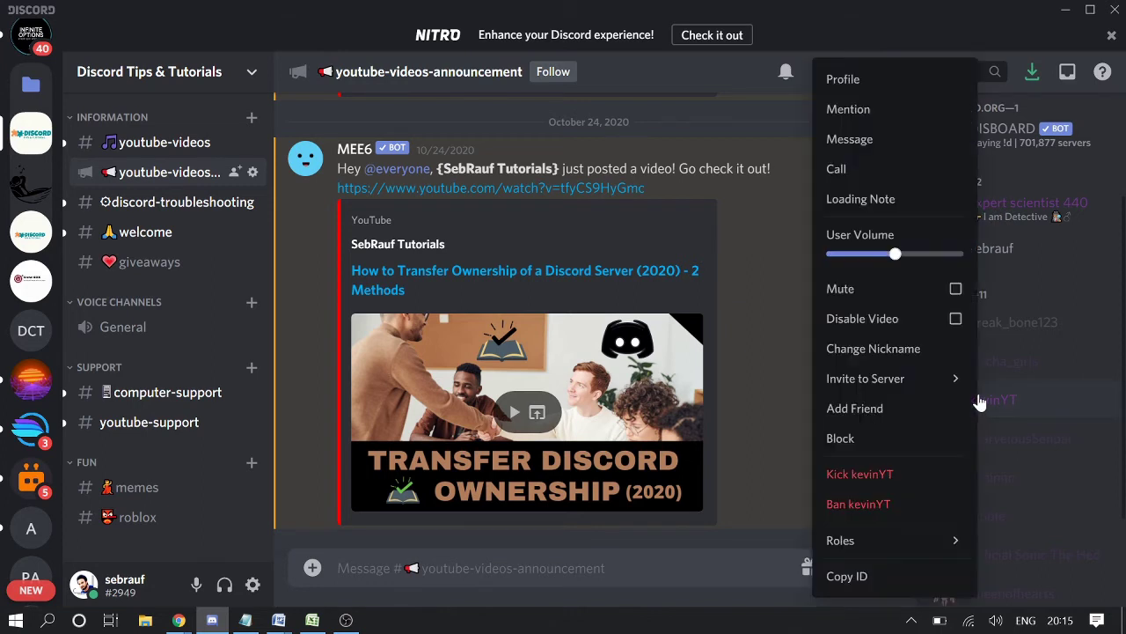
{"action": "left_click", "coordinate": [860, 581]}
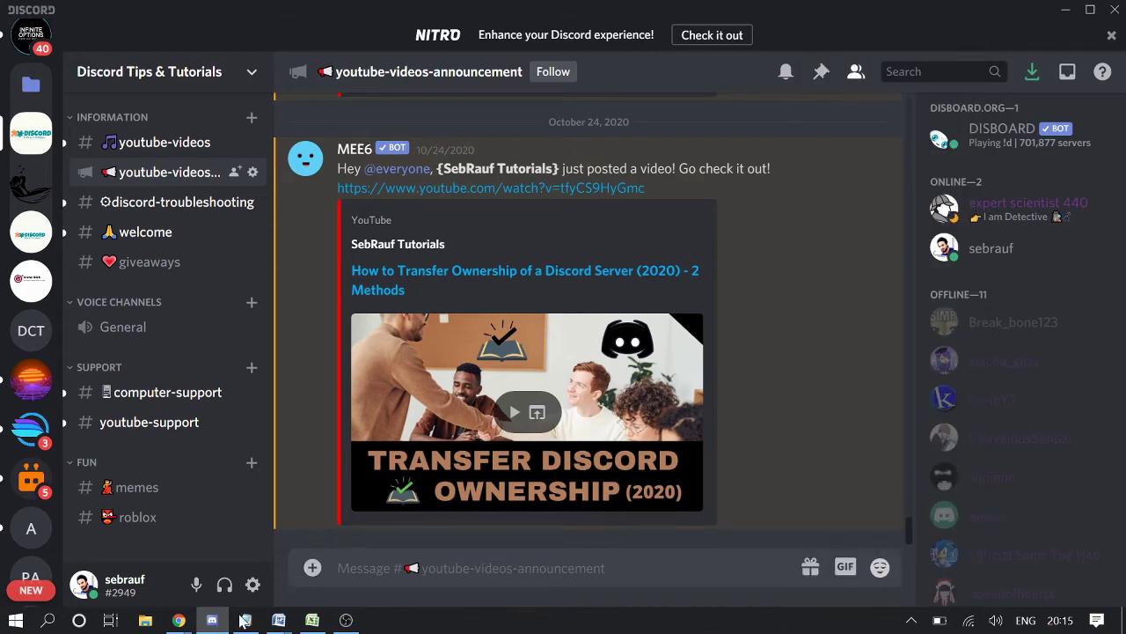
{"action": "mouse_move", "coordinate": [178, 622]}
{"action": "left_click", "coordinate": [295, 550]}
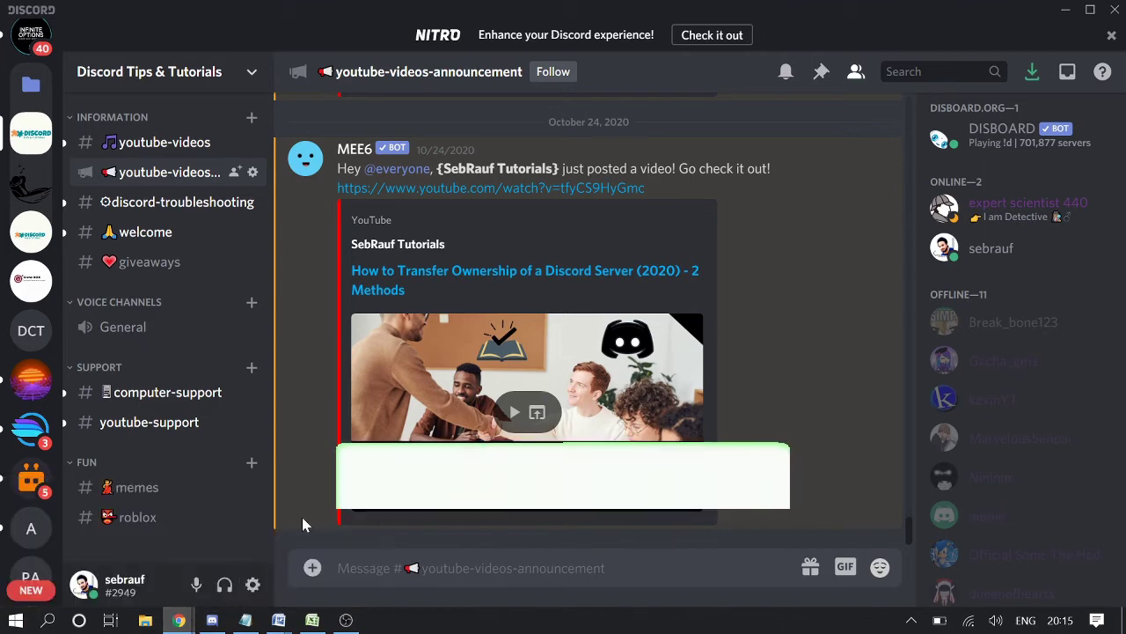
{"action": "left_click", "coordinate": [493, 45]}
{"action": "type", "text": "discor"}
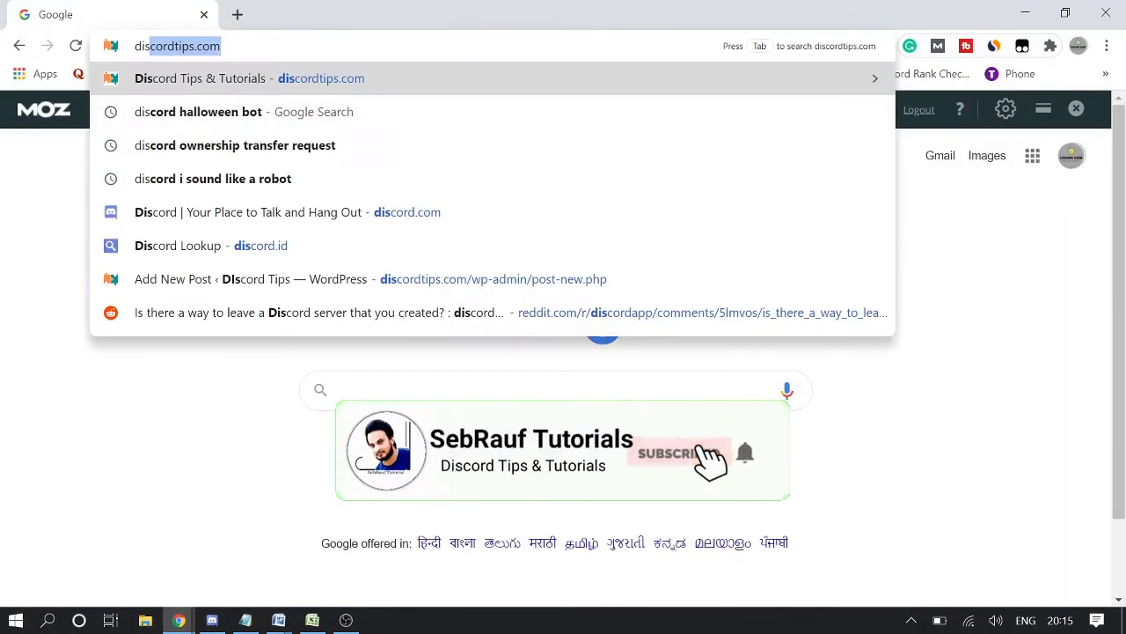
{"action": "type", "text": "d.id"}
{"action": "key", "text": "Return"}
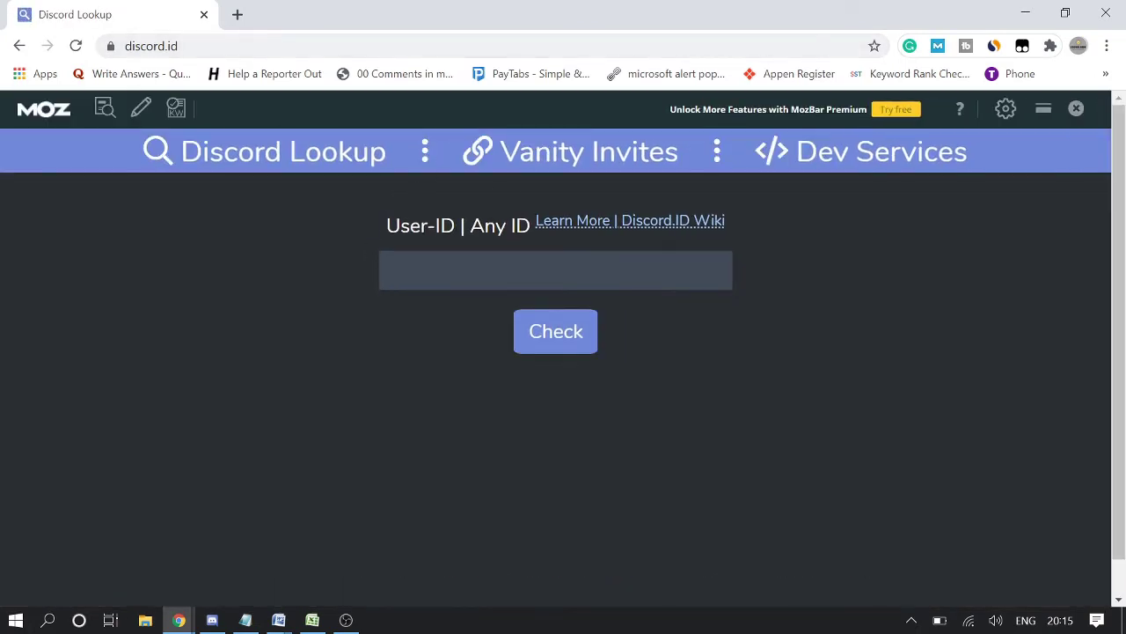
- Look up the copied user ID in Discord Lookup and view the account's details down to its creation date
{"action": "left_click", "coordinate": [466, 270]}
{"action": "key", "text": "ctrl+v"}
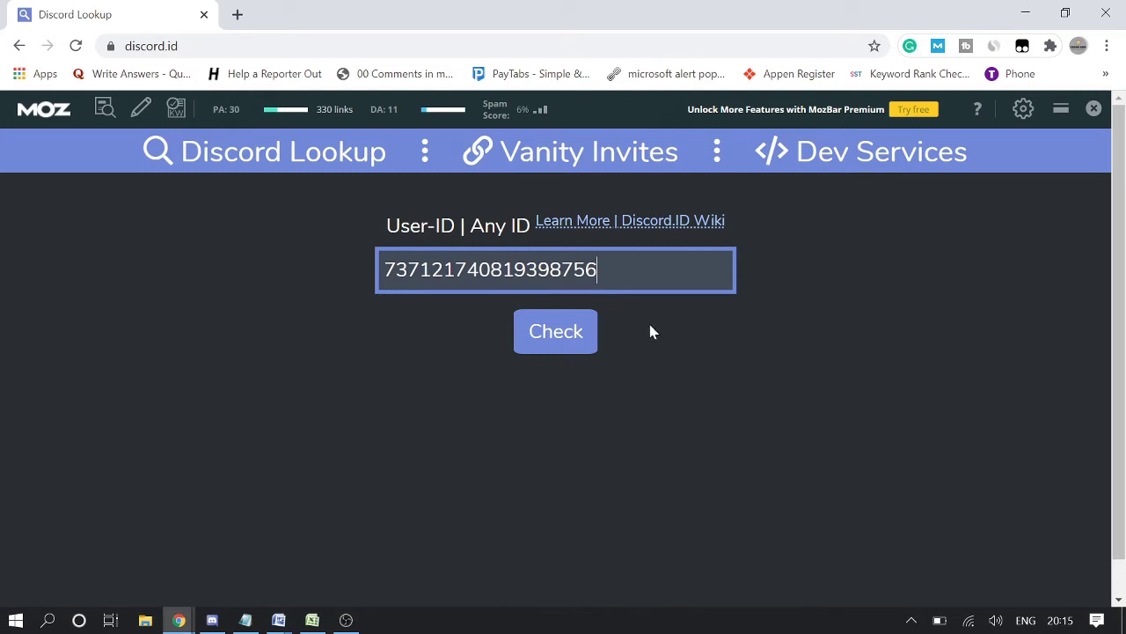
{"action": "left_click", "coordinate": [573, 334]}
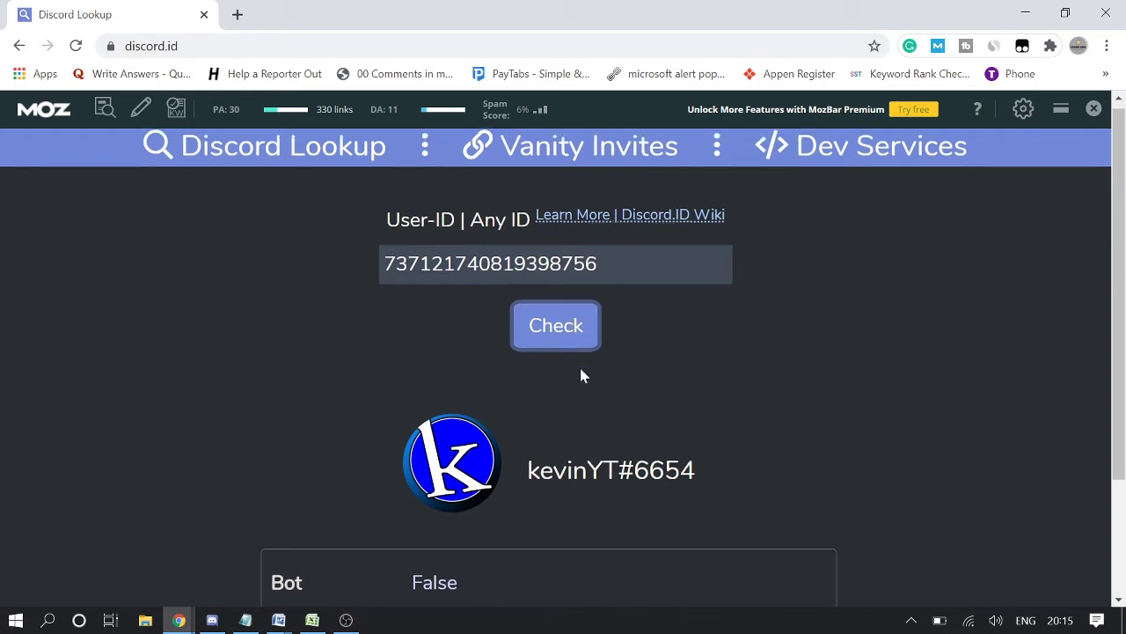
{"action": "scroll", "coordinate": [579, 364], "scroll_direction": "down", "scroll_amount": 2}
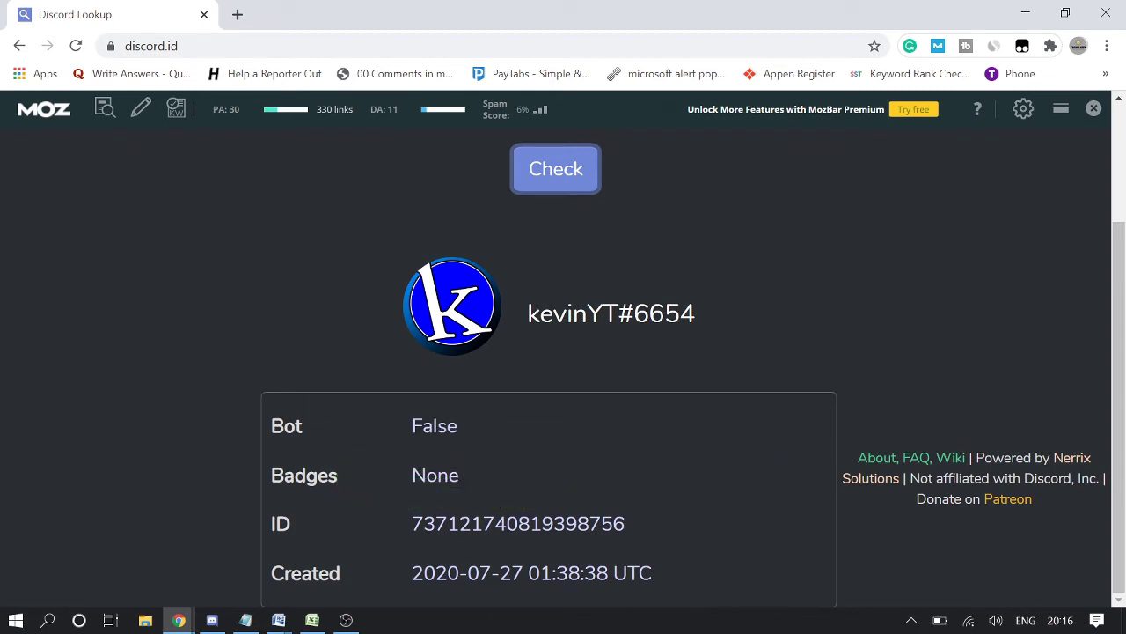
- Switch back to Discord, turn off Developer Mode in the Appearance settings and return to the server
{"action": "left_click", "coordinate": [212, 619]}
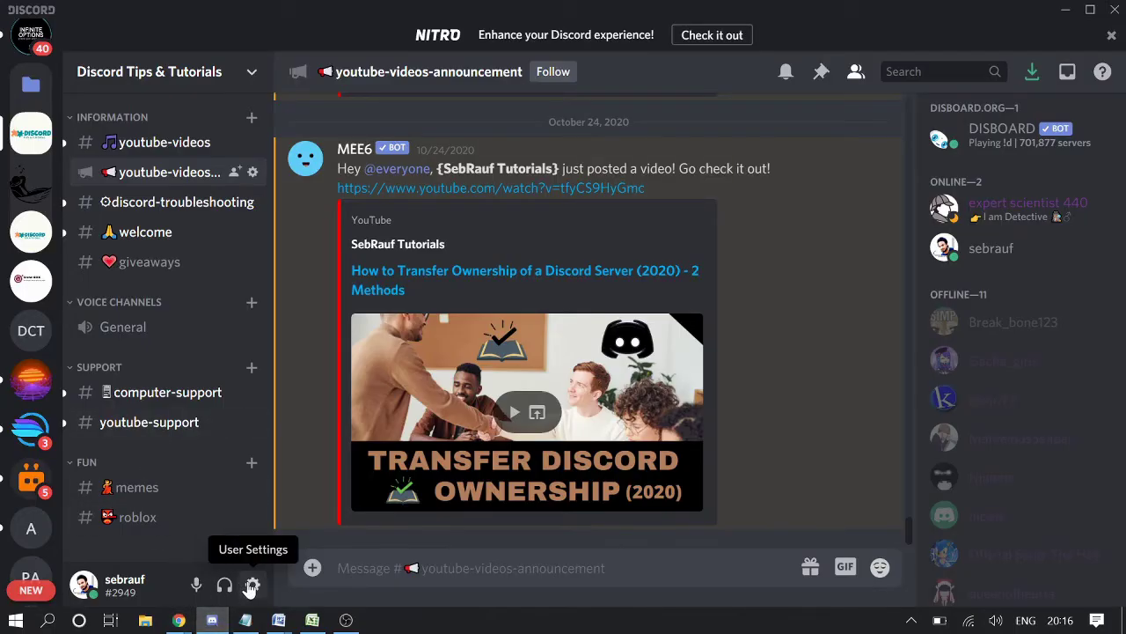
{"action": "left_click", "coordinate": [252, 584]}
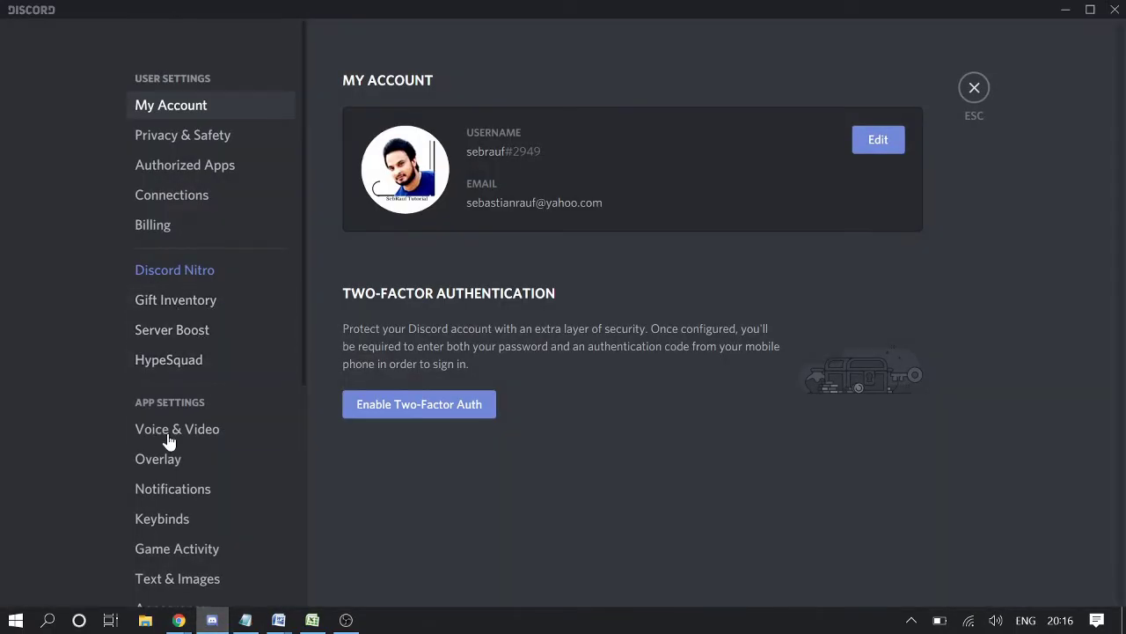
{"action": "scroll", "coordinate": [188, 488], "scroll_direction": "down", "scroll_amount": 4}
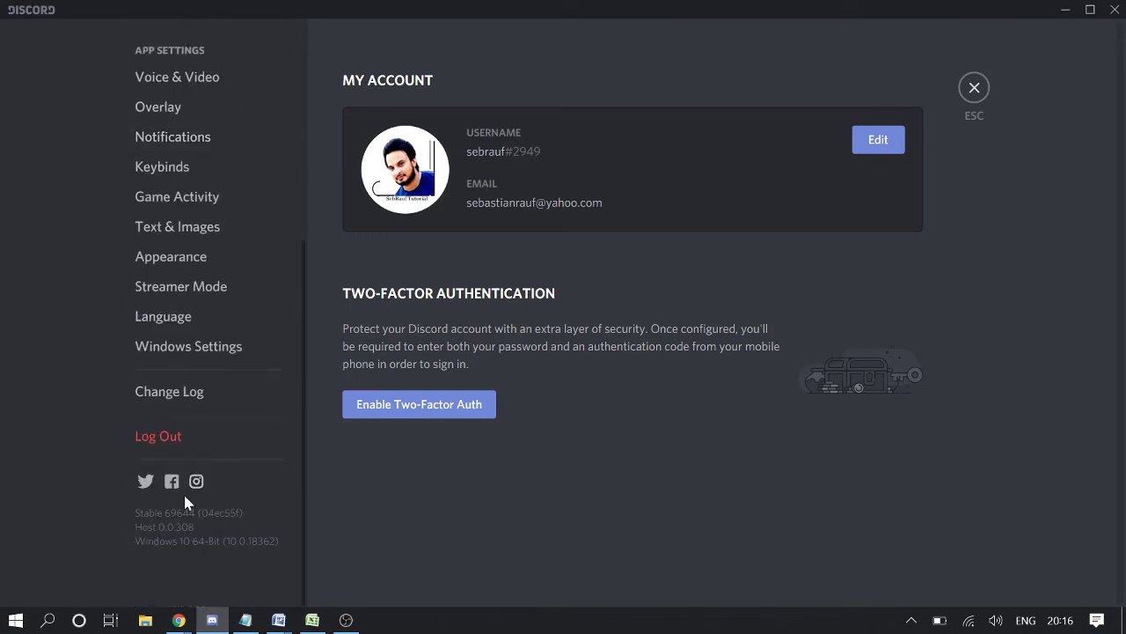
{"action": "left_click", "coordinate": [175, 256]}
{"action": "scroll", "coordinate": [724, 513], "scroll_direction": "down", "scroll_amount": 10}
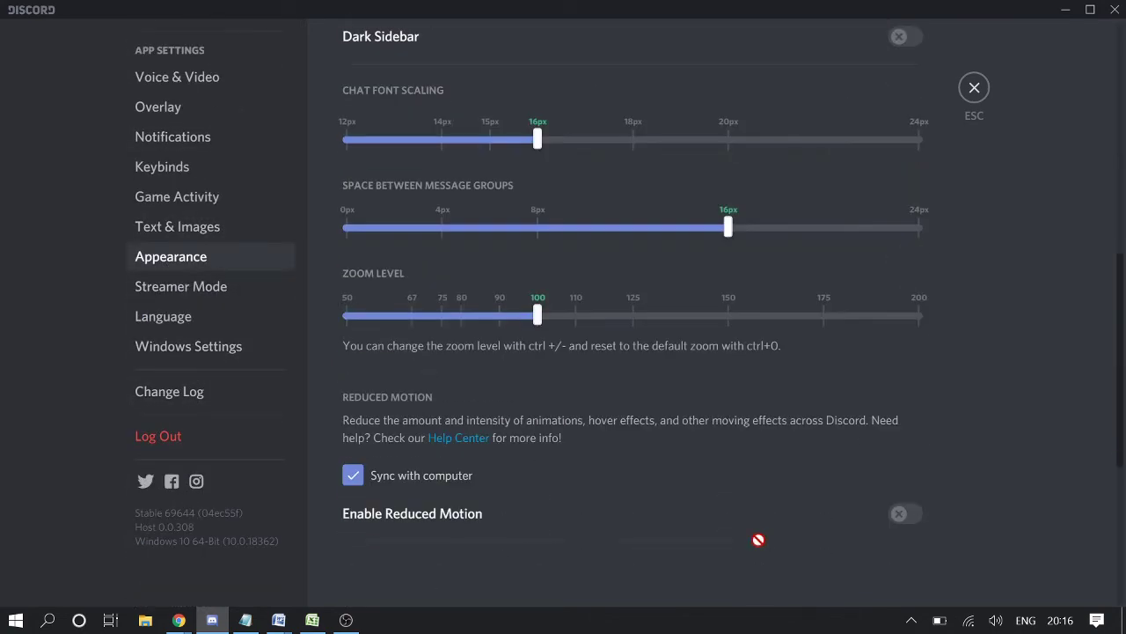
{"action": "left_click", "coordinate": [909, 295]}
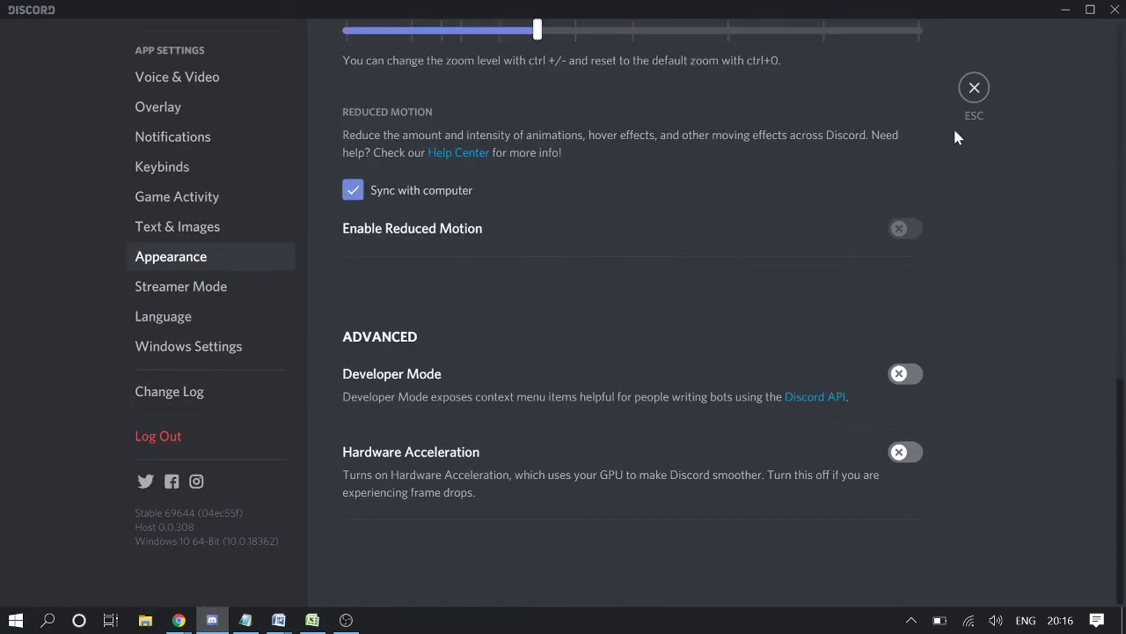
{"action": "left_click", "coordinate": [974, 86]}
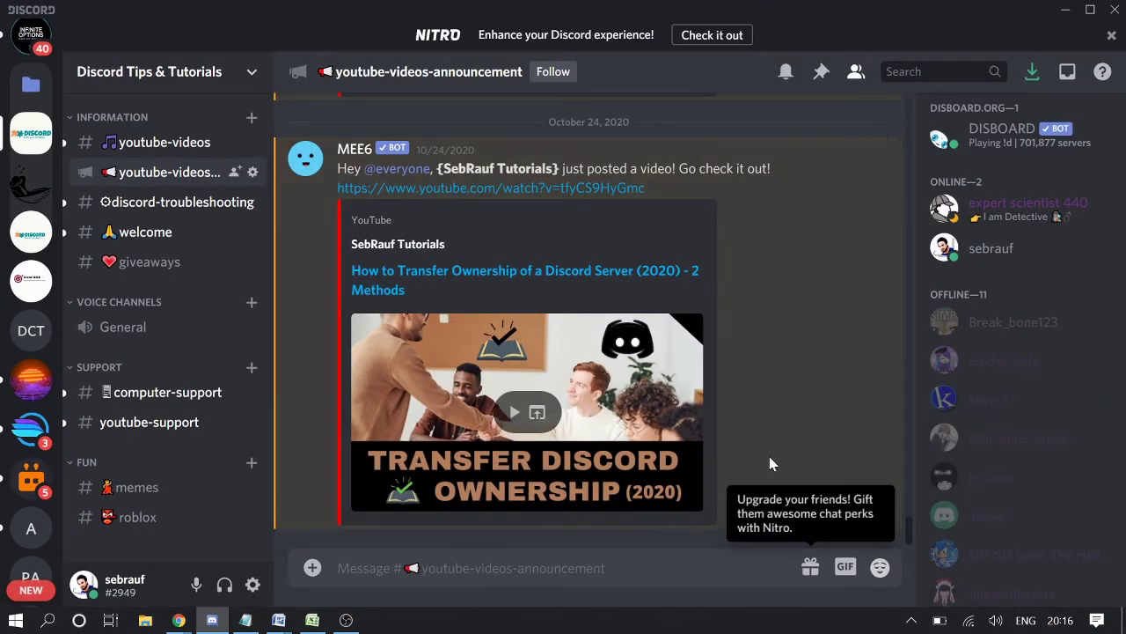
- Examine the options offered for the first offline member to check whether Copy ID is available
{"action": "right_click", "coordinate": [979, 326]}
{"action": "mouse_move", "coordinate": [871, 581]}
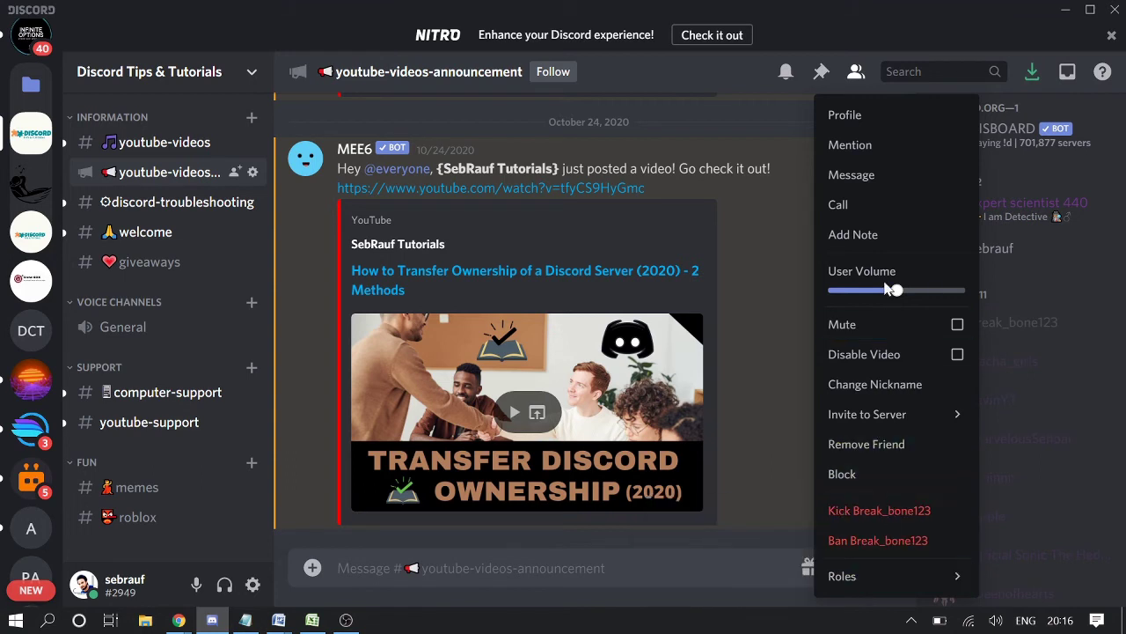
{"action": "mouse_move", "coordinate": [889, 415]}
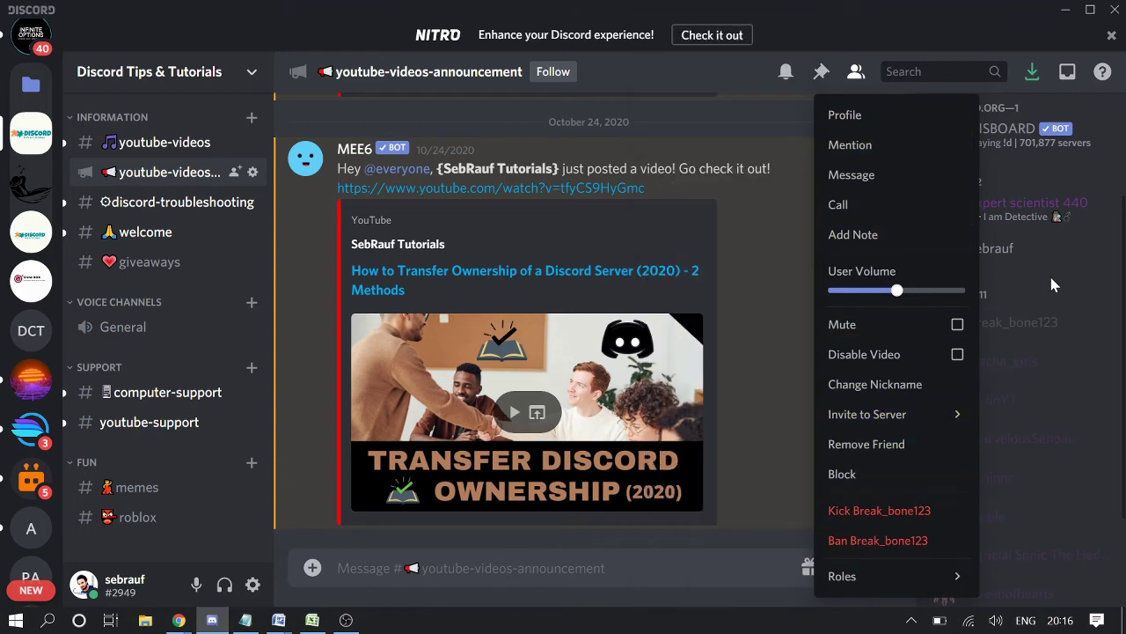
{"action": "left_click", "coordinate": [1049, 273]}
{"action": "right_click", "coordinate": [979, 324]}
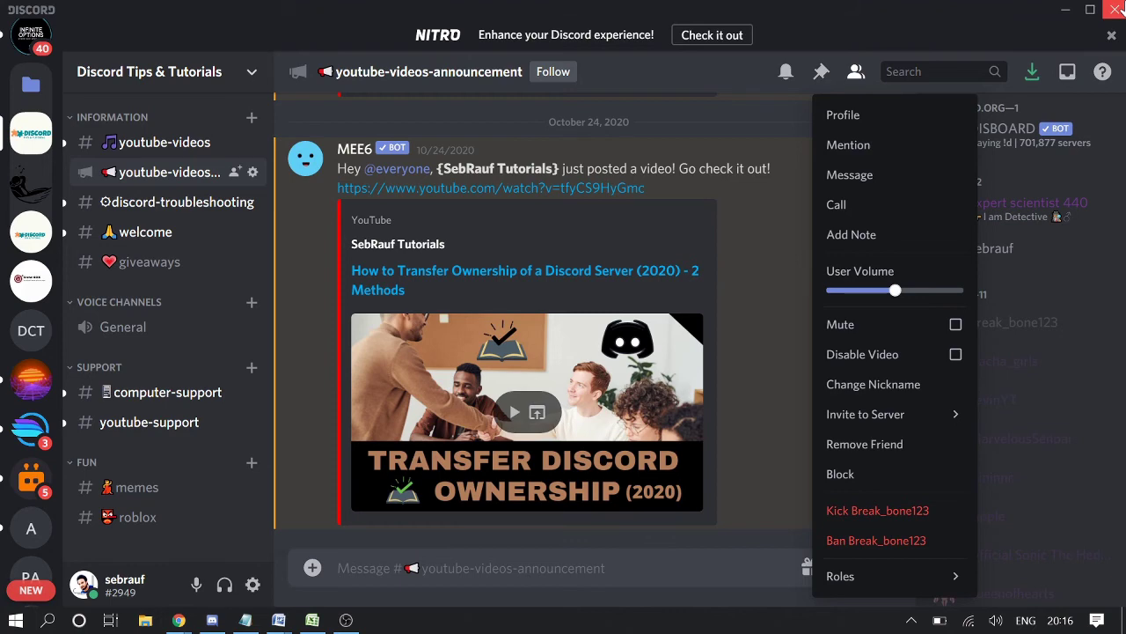
- Turn Developer Mode back on in the Appearance settings and return to the server
{"action": "left_click", "coordinate": [252, 585]}
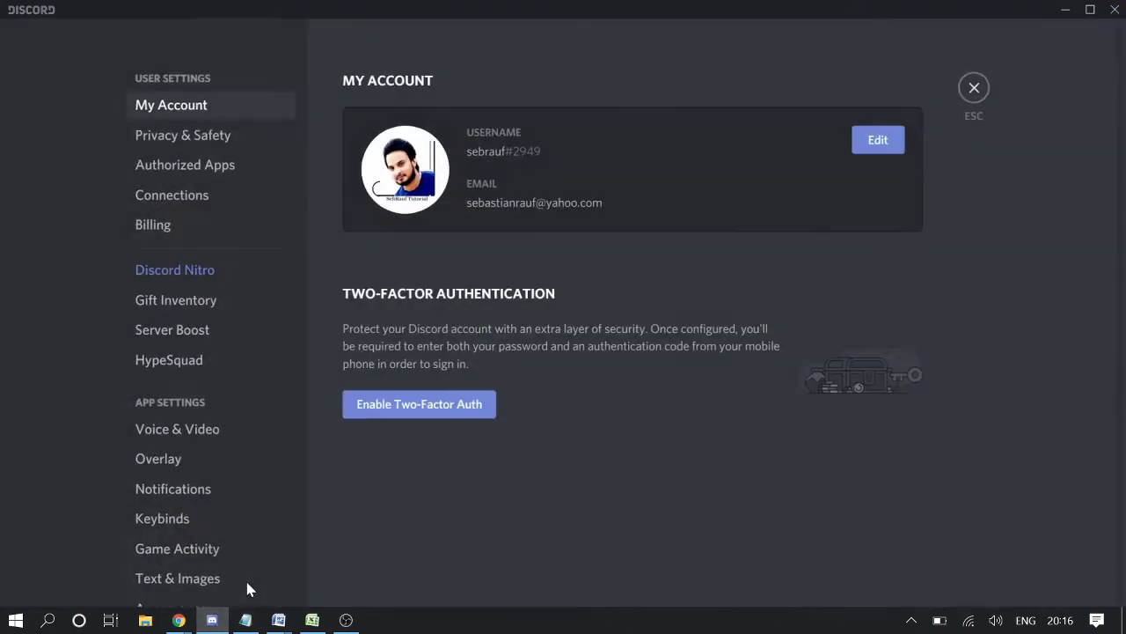
{"action": "scroll", "coordinate": [245, 493], "scroll_direction": "down", "scroll_amount": 3}
{"action": "left_click", "coordinate": [186, 433]}
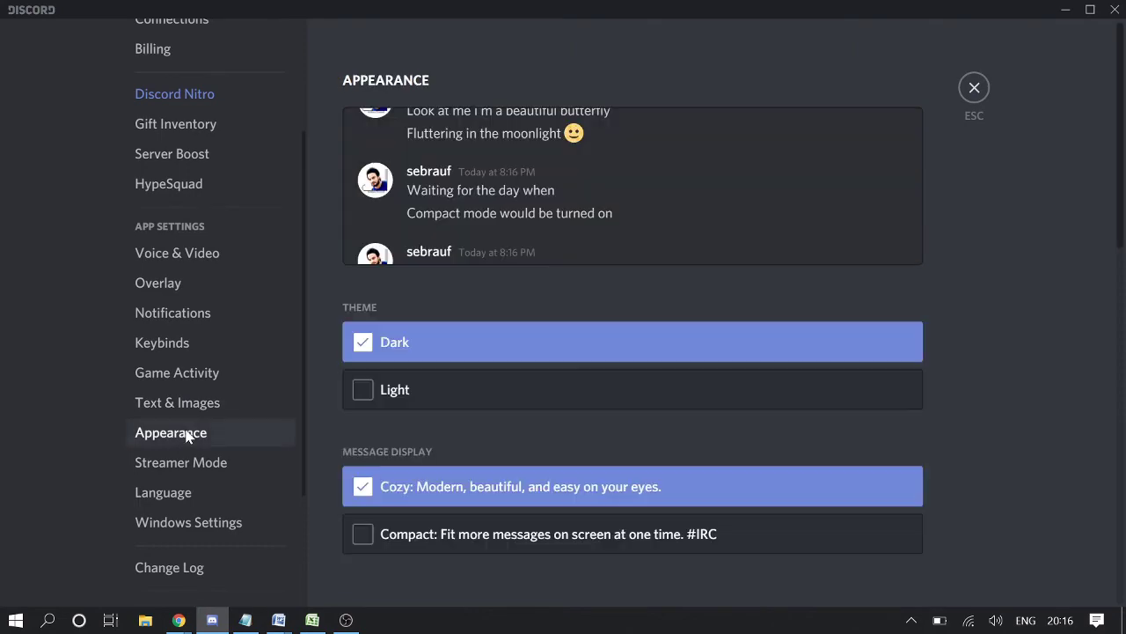
{"action": "scroll", "coordinate": [602, 405], "scroll_direction": "down", "scroll_amount": 6}
{"action": "scroll", "coordinate": [601, 405], "scroll_direction": "down", "scroll_amount": 3}
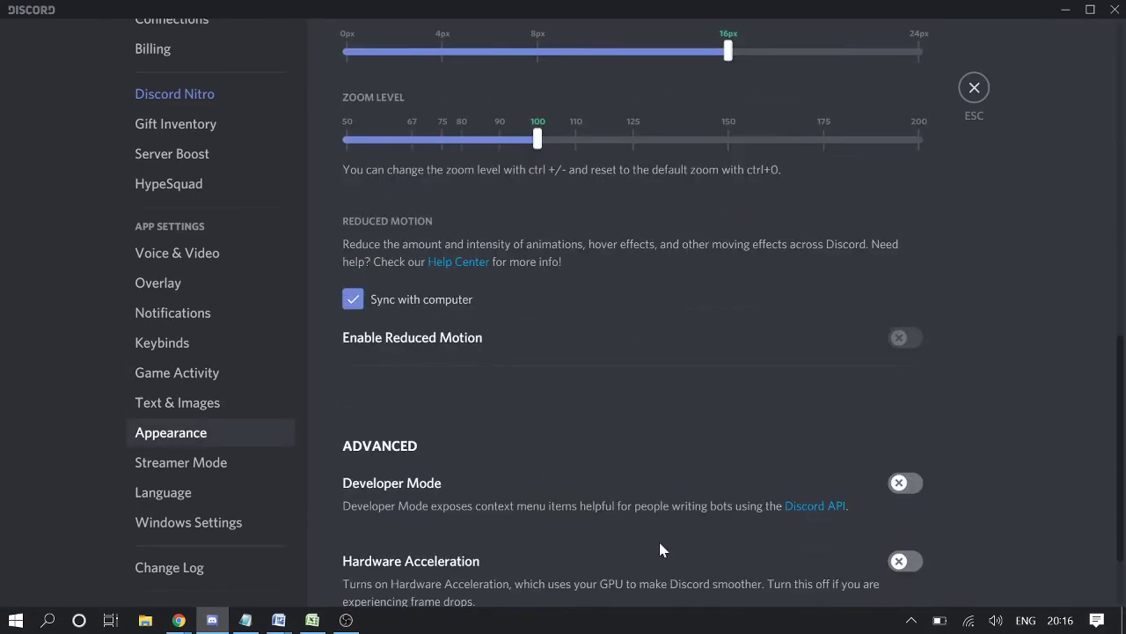
{"action": "left_click", "coordinate": [900, 486]}
{"action": "left_click", "coordinate": [974, 87]}
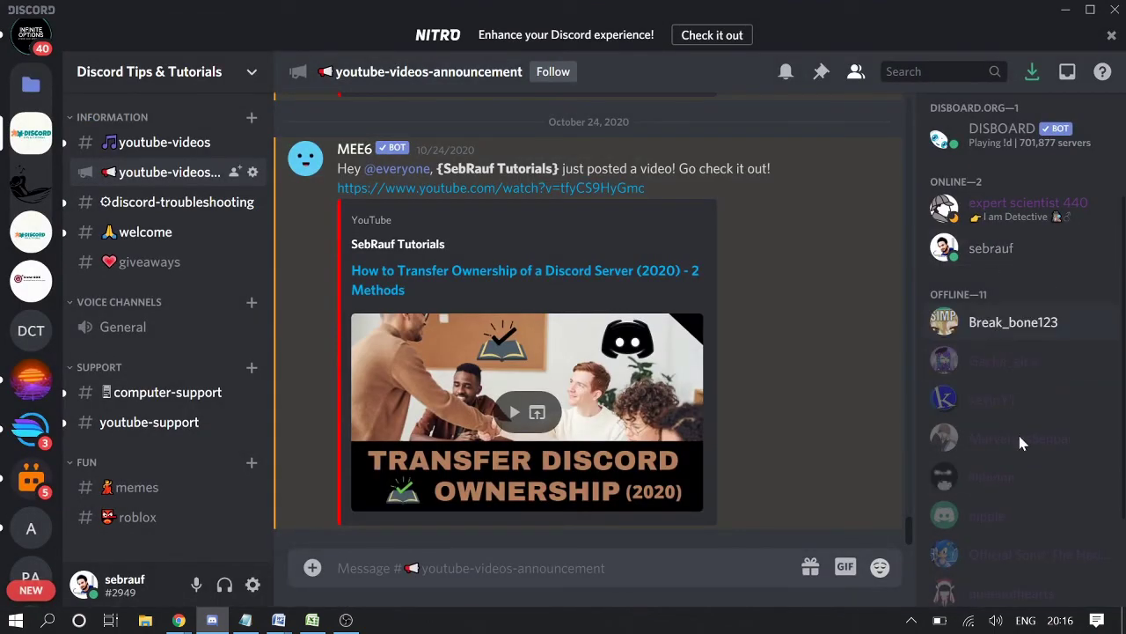
- Copy the user ID of the eighth offline member in the server's member list
{"action": "scroll", "coordinate": [1023, 458], "scroll_direction": "down", "scroll_amount": 2}
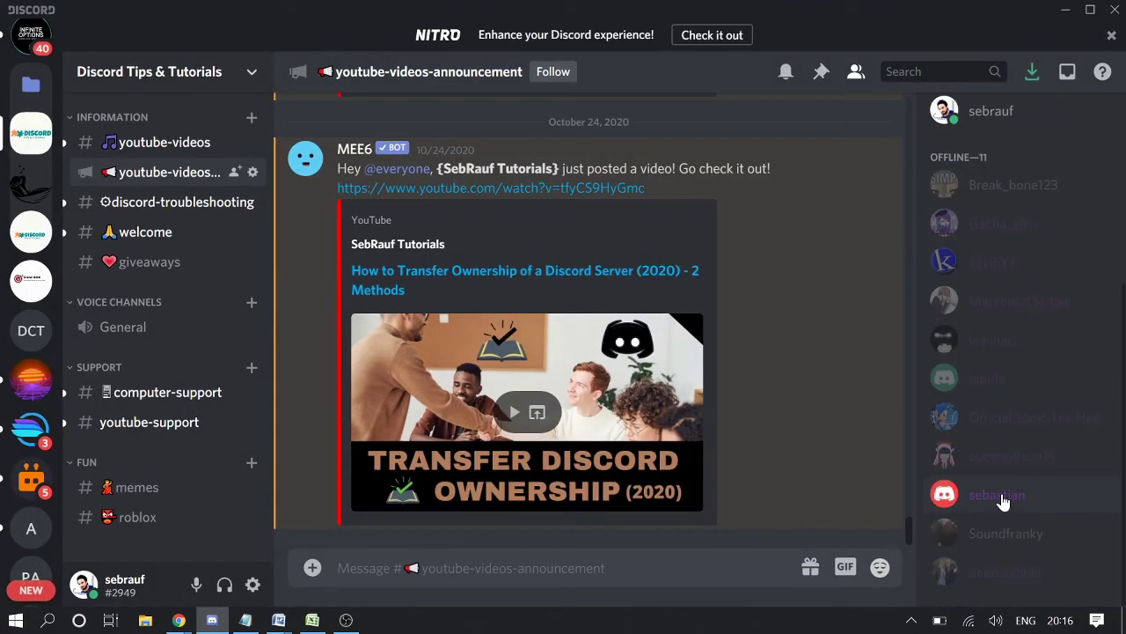
{"action": "right_click", "coordinate": [999, 467]}
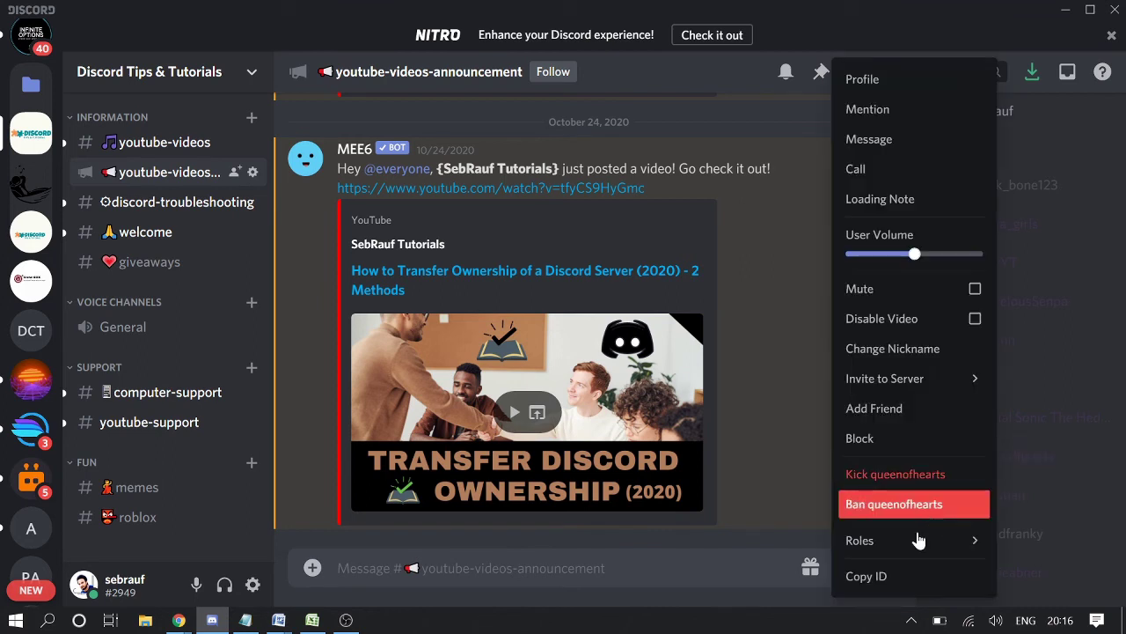
{"action": "left_click", "coordinate": [884, 579]}
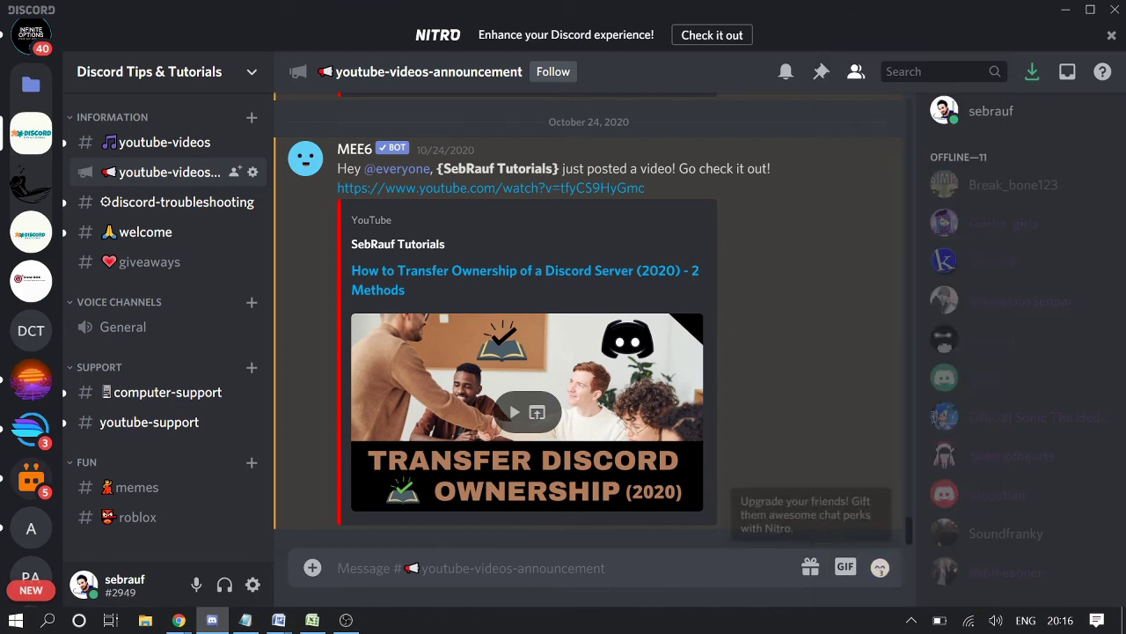
- Switch to Chrome, replace the previous ID in Discord Lookup with the newly copied one and view that account's details
{"action": "mouse_move", "coordinate": [178, 620]}
{"action": "left_click", "coordinate": [286, 564]}
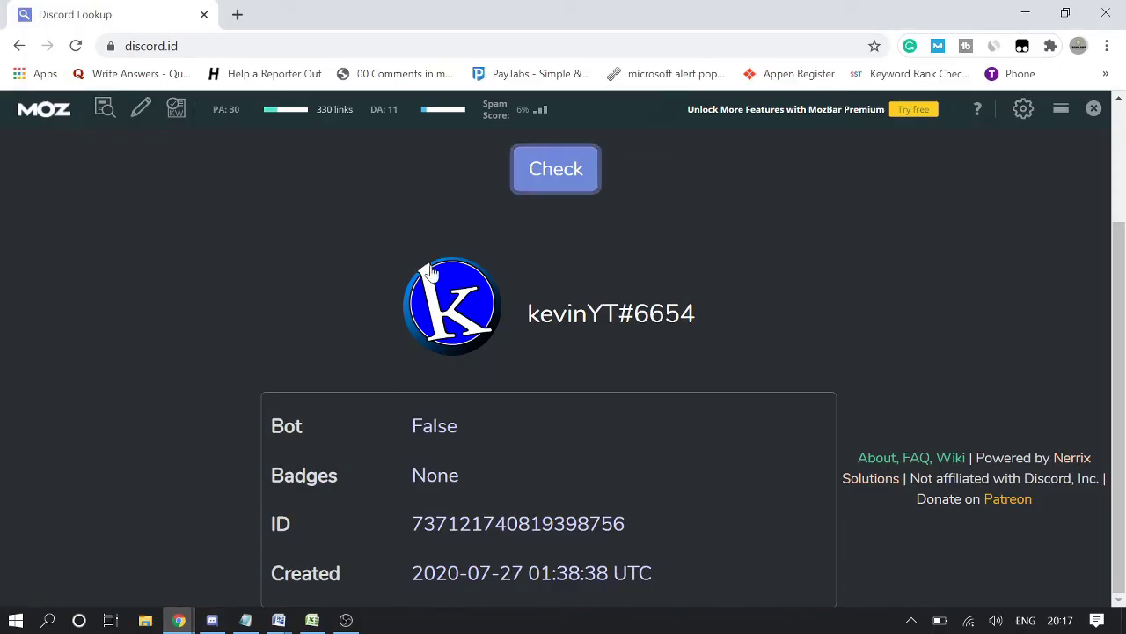
{"action": "scroll", "coordinate": [546, 184], "scroll_direction": "up", "scroll_amount": 2}
{"action": "key", "text": "ctrl+a"}
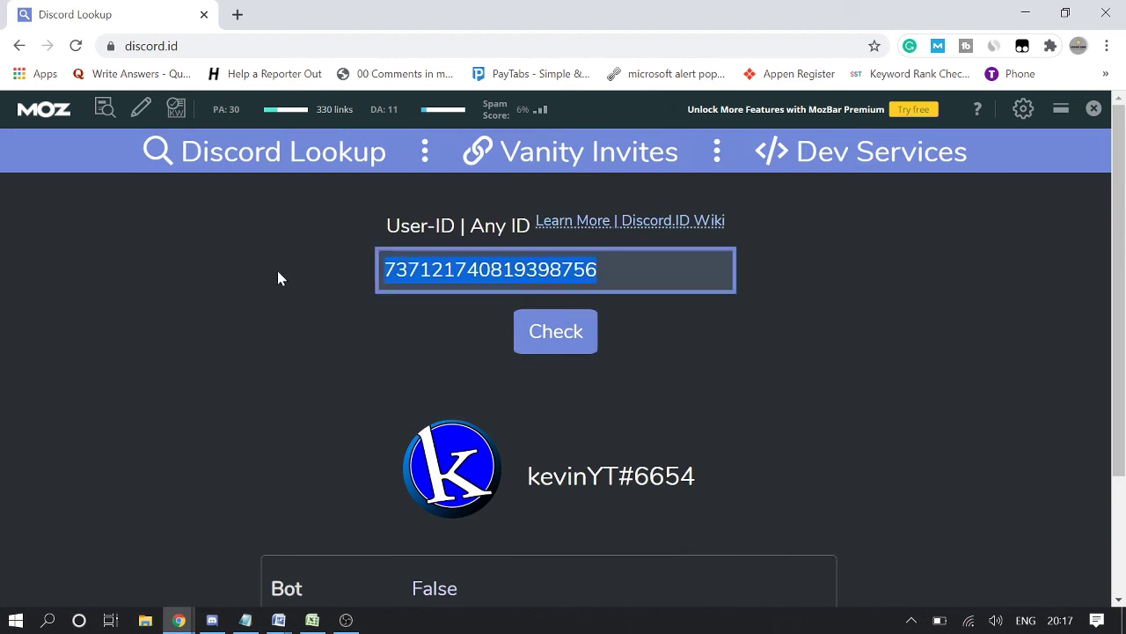
{"action": "key", "text": "ctrl+v"}
{"action": "left_click", "coordinate": [548, 334]}
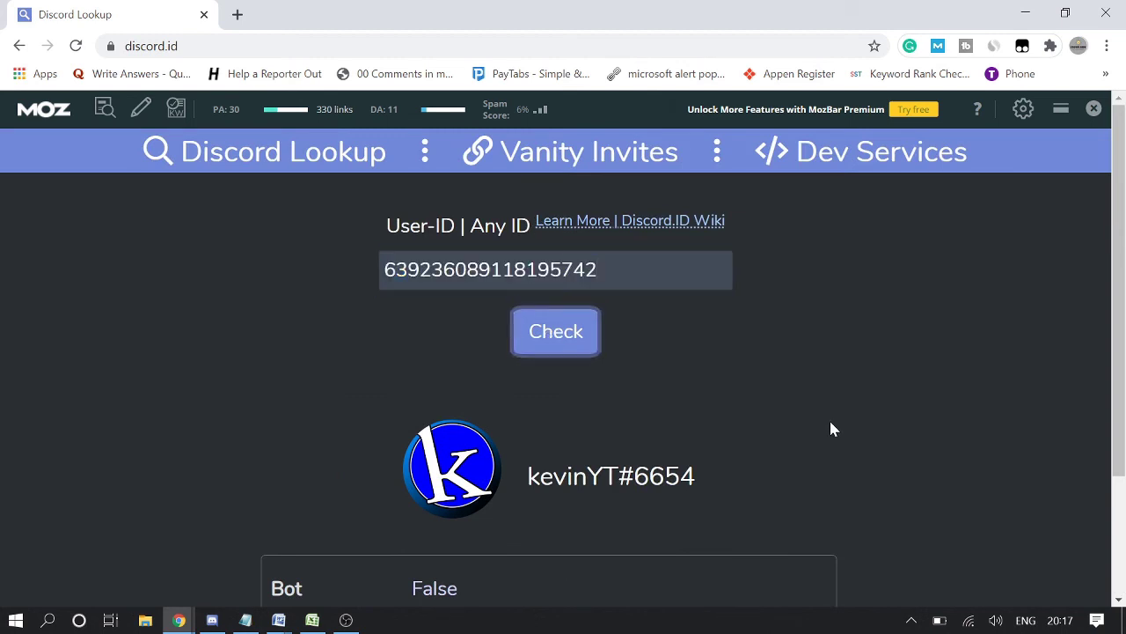
{"action": "scroll", "coordinate": [825, 413], "scroll_direction": "down", "scroll_amount": 2}
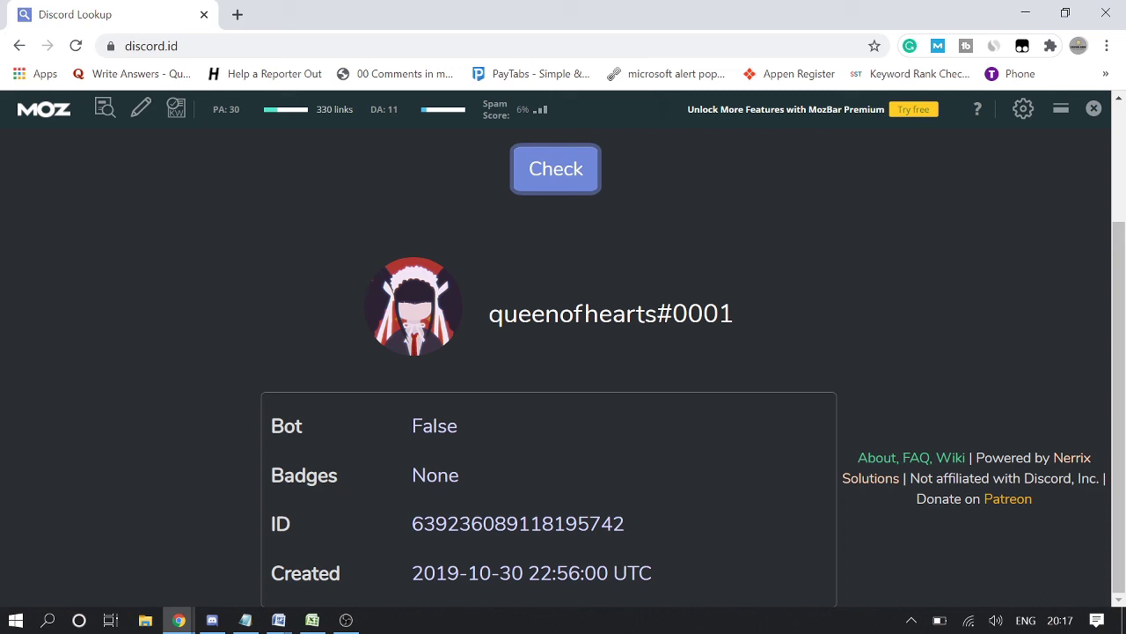
{"action": "scroll", "coordinate": [482, 403], "scroll_direction": "up", "scroll_amount": 2}
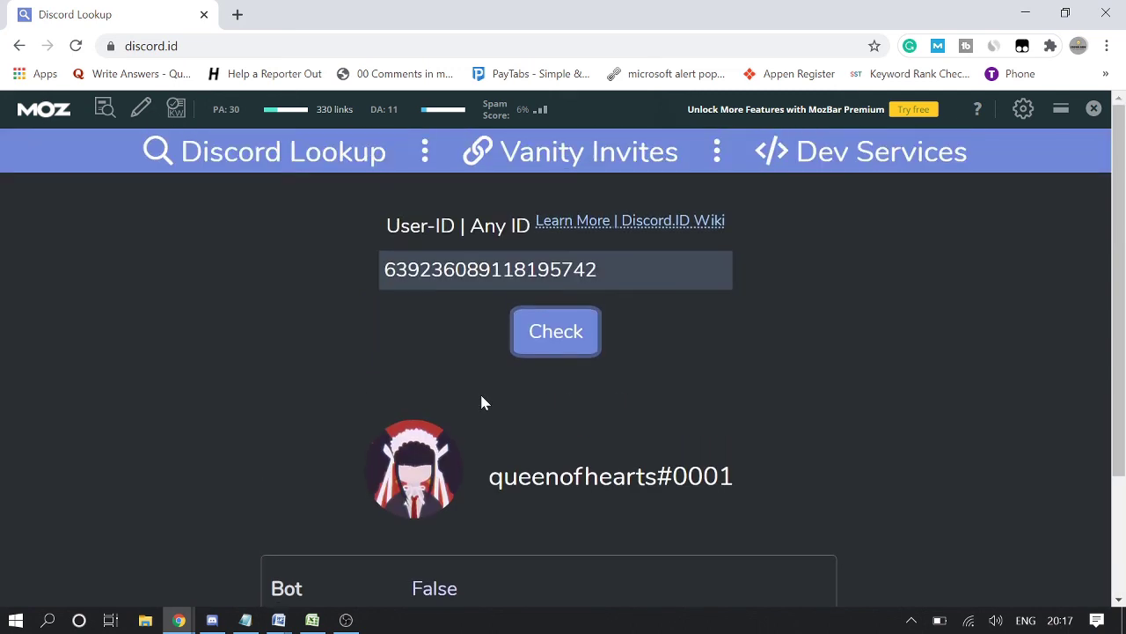